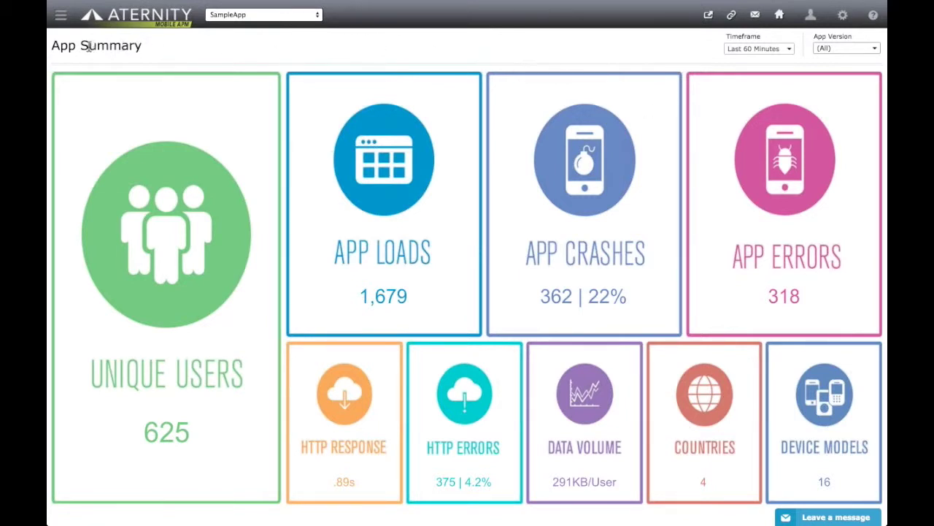
# Open the dashboard list over the SampleApp App Summary showing 625 users and 362 crashes.
pyautogui.click(62, 17)
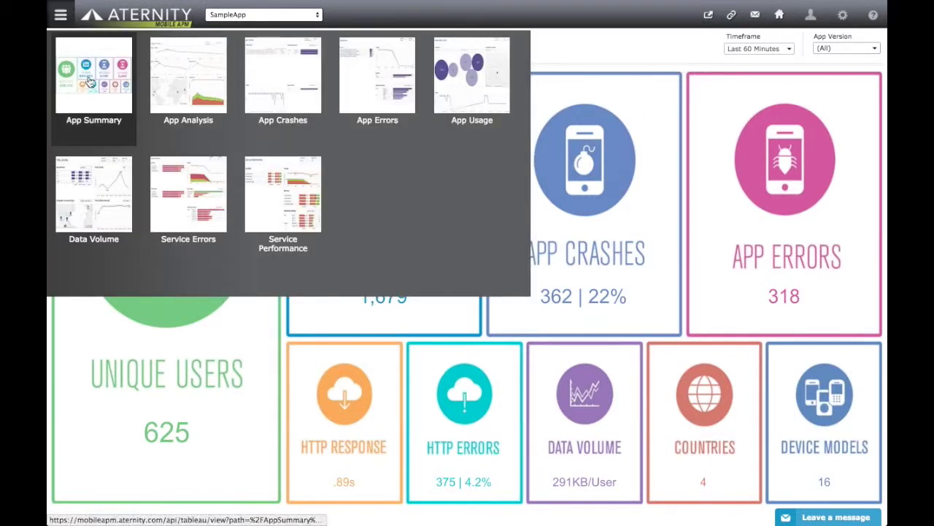
# Close the dashboard list and confirm SampleApp stays selected as the monitored app.
pyautogui.click(103, 343)
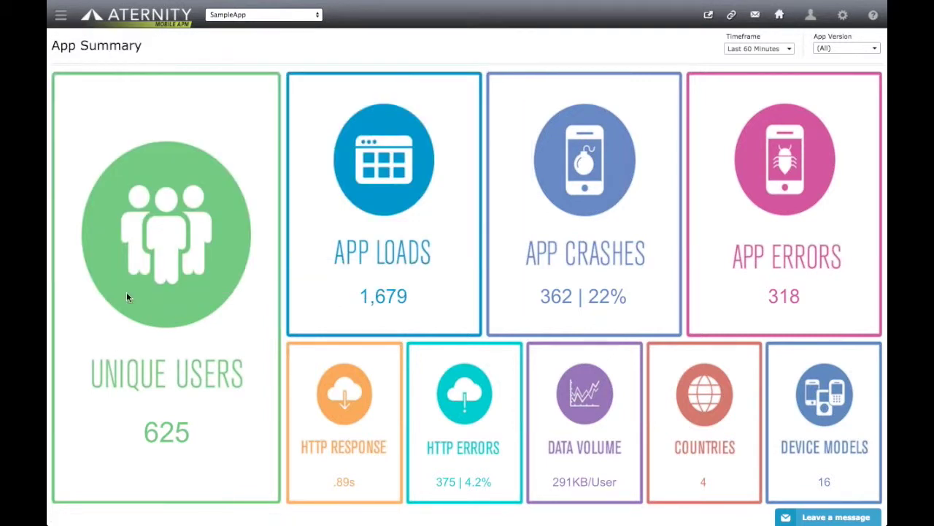
pyautogui.click(318, 16)
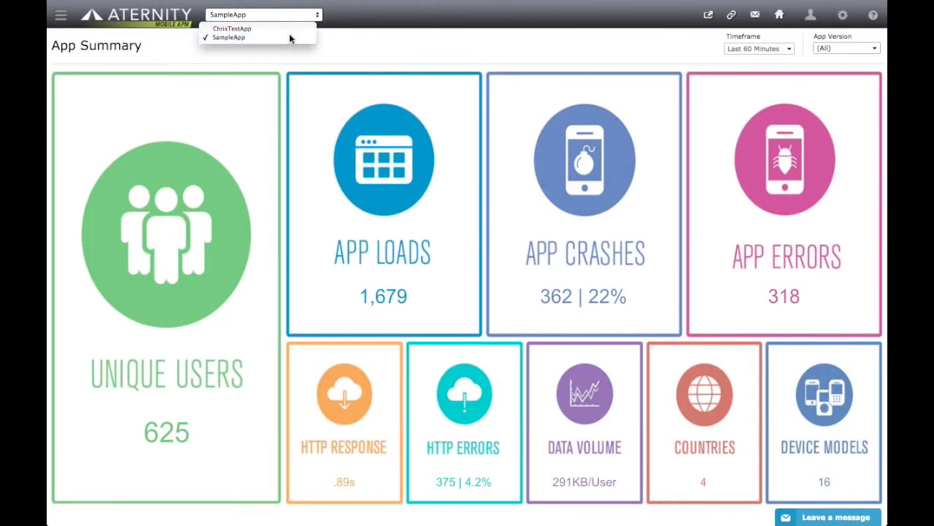
pyautogui.click(290, 37)
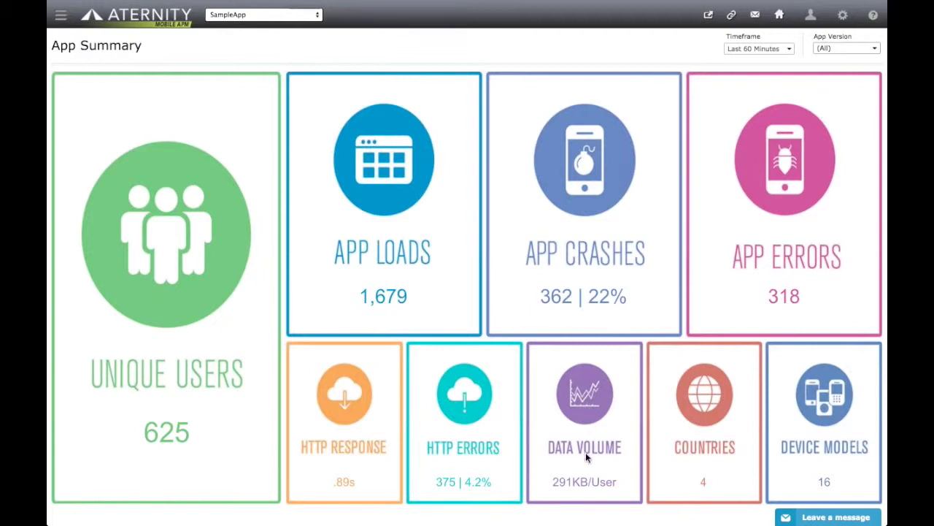
# Open the App Analysis dashboard from the 625 Unique Users tile.
pyautogui.moveTo(589, 459)
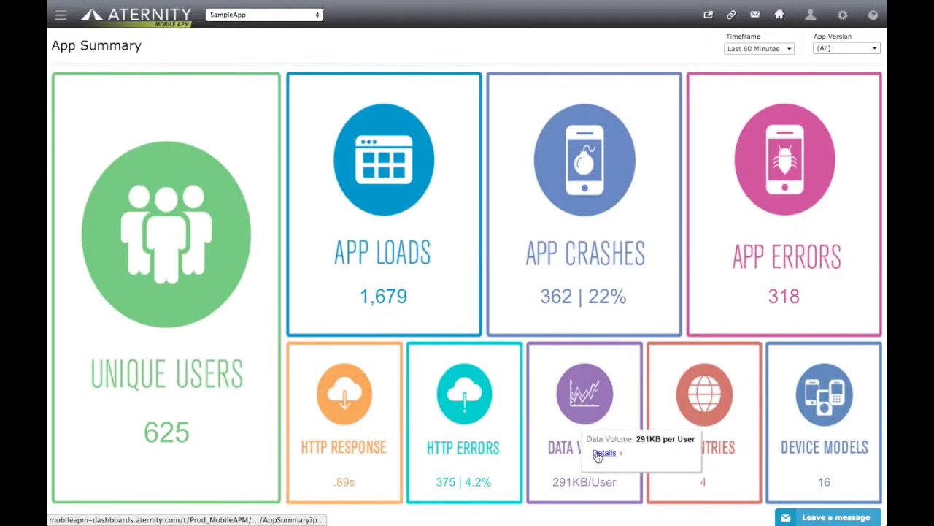
pyautogui.moveTo(389, 303)
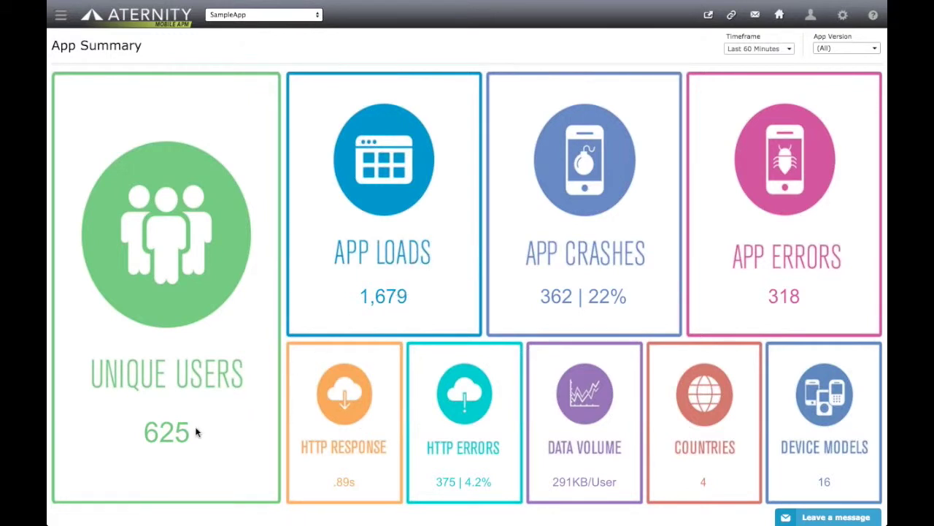
pyautogui.moveTo(182, 434)
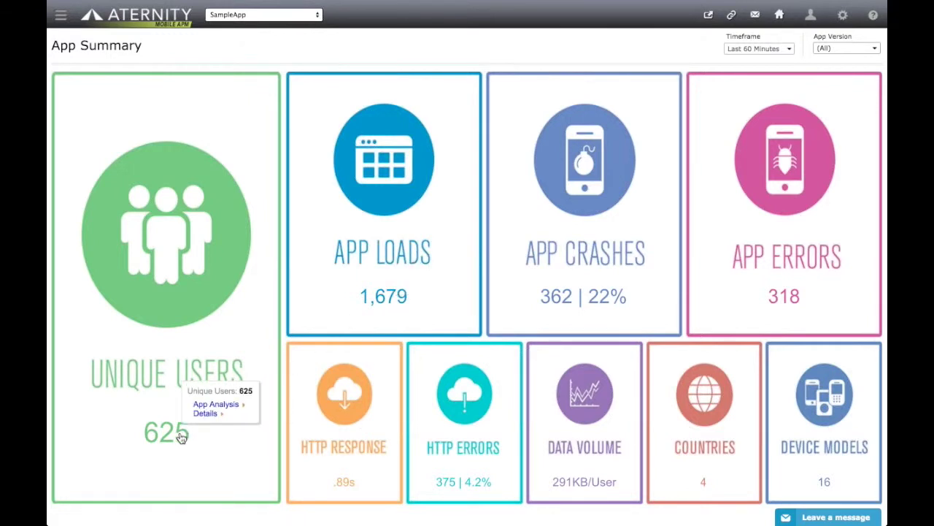
pyautogui.click(206, 405)
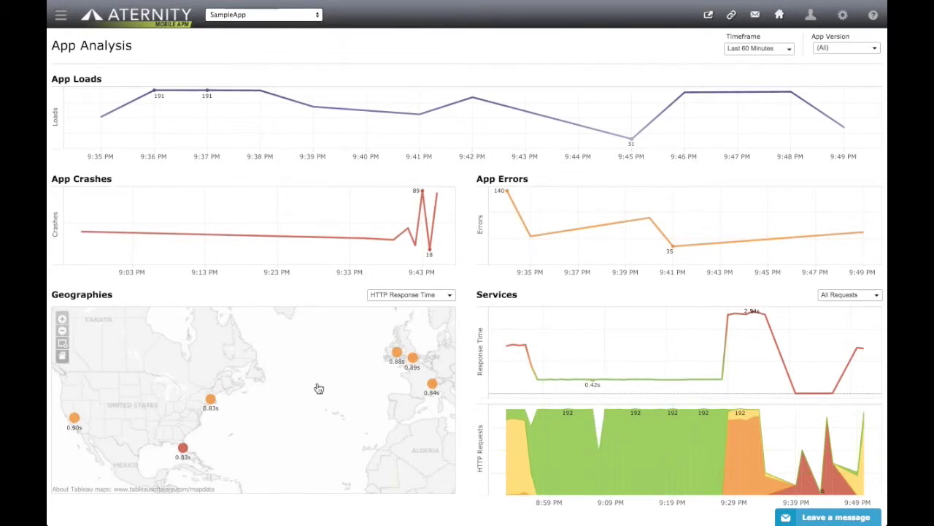
# Keep the Geographies map on HTTP Response Time, inspect the crash peak, and bring up the dashboard list.
pyautogui.click(448, 295)
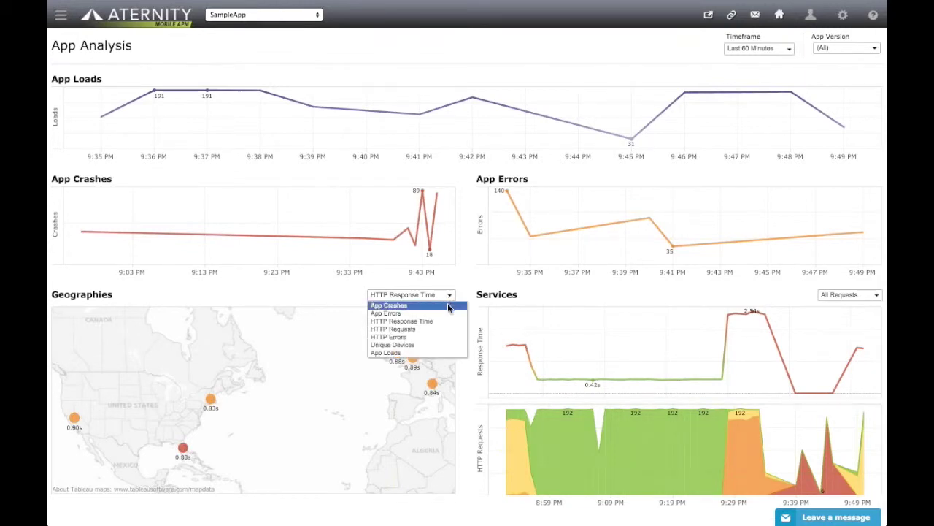
pyautogui.click(310, 343)
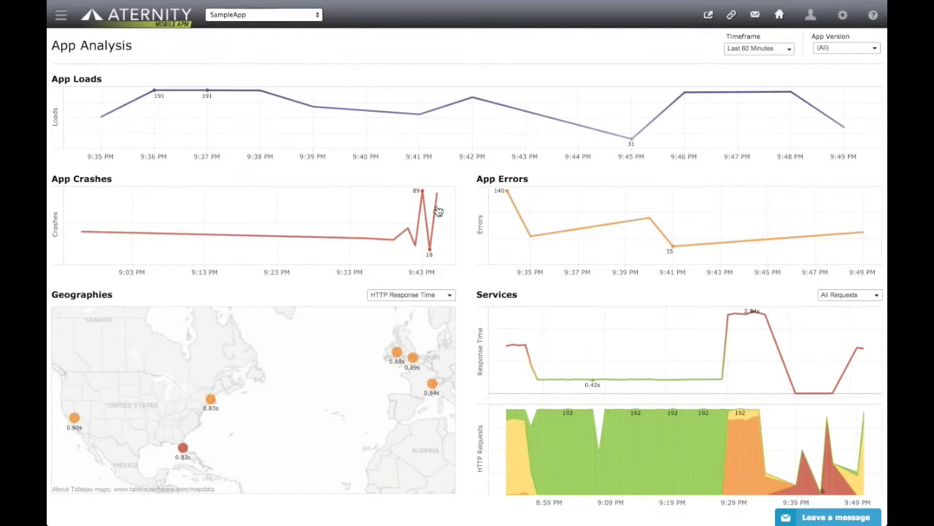
pyautogui.moveTo(421, 195)
pyautogui.click(64, 15)
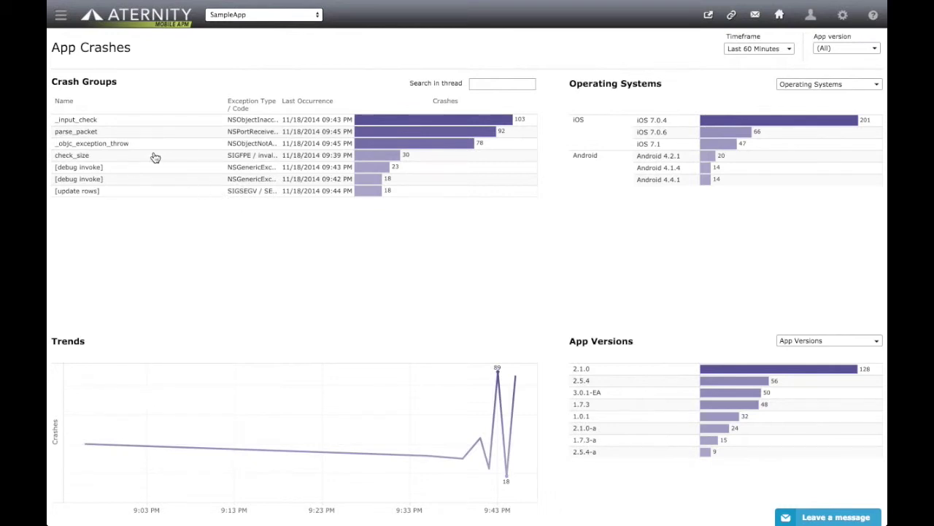
# Filter crashes to _input_check, broken down by device Models and Geographies (List).
pyautogui.click(117, 124)
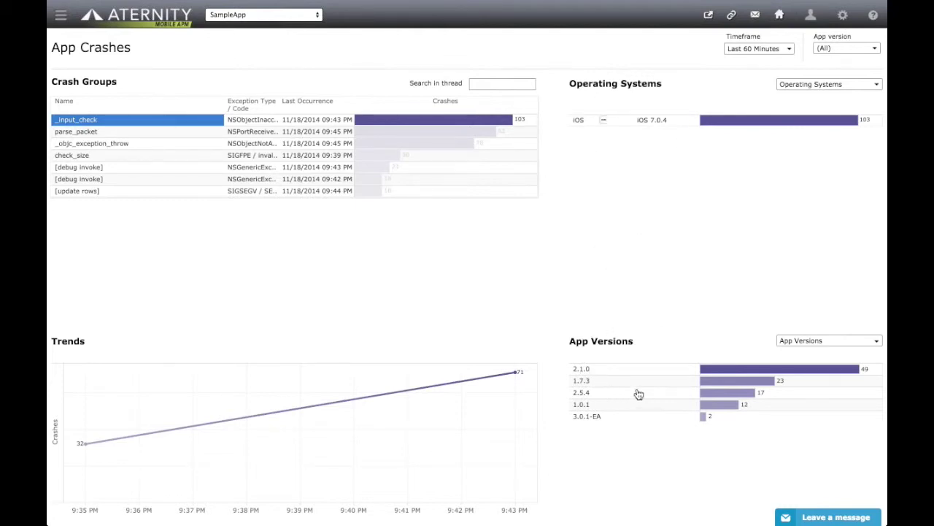
pyautogui.click(874, 84)
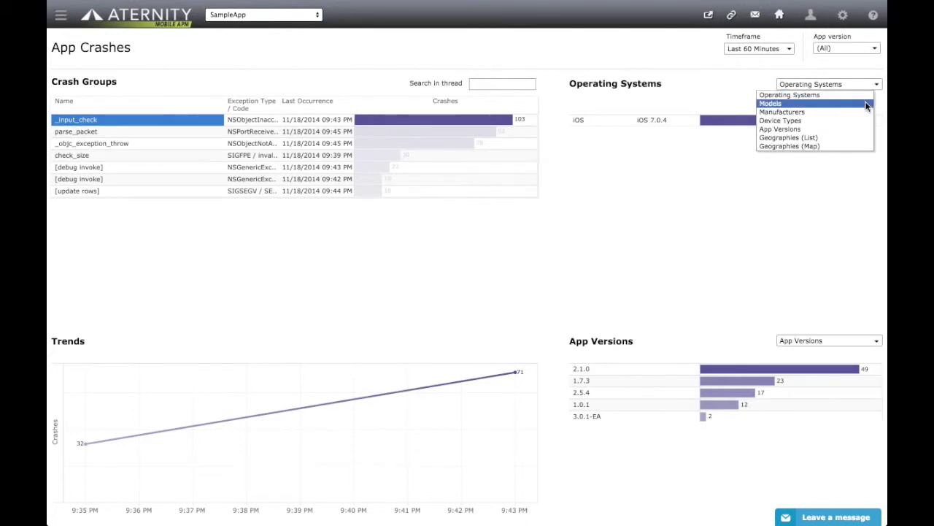
pyautogui.click(867, 105)
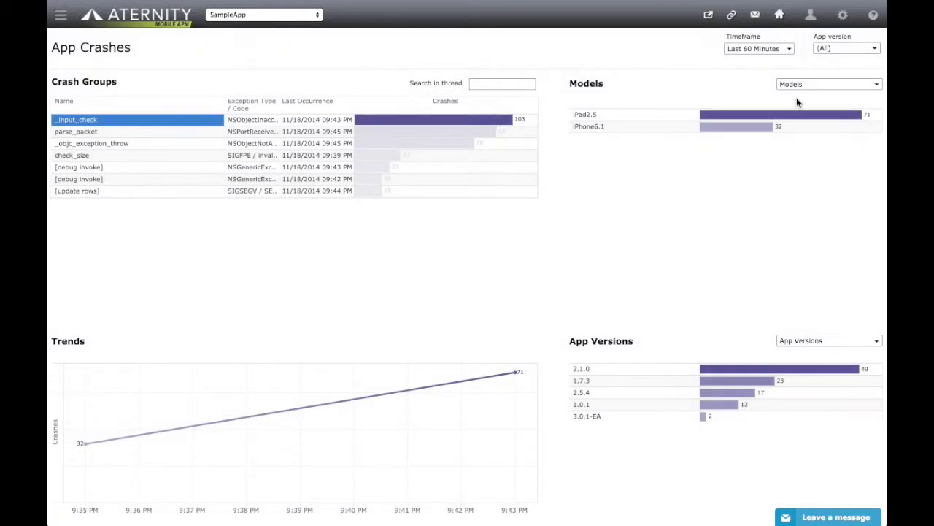
pyautogui.click(878, 340)
pyautogui.click(823, 396)
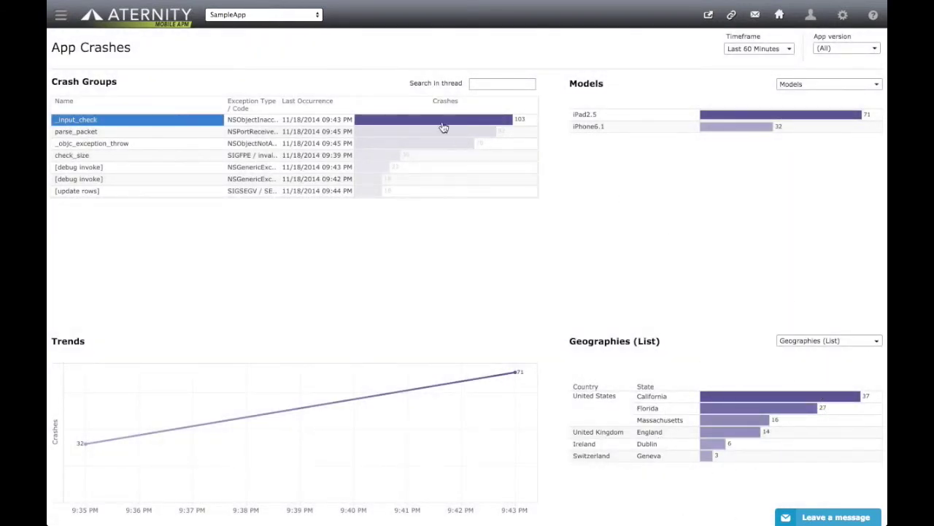
# Switch to the App Errors dashboard.
pyautogui.moveTo(441, 121)
pyautogui.click(62, 14)
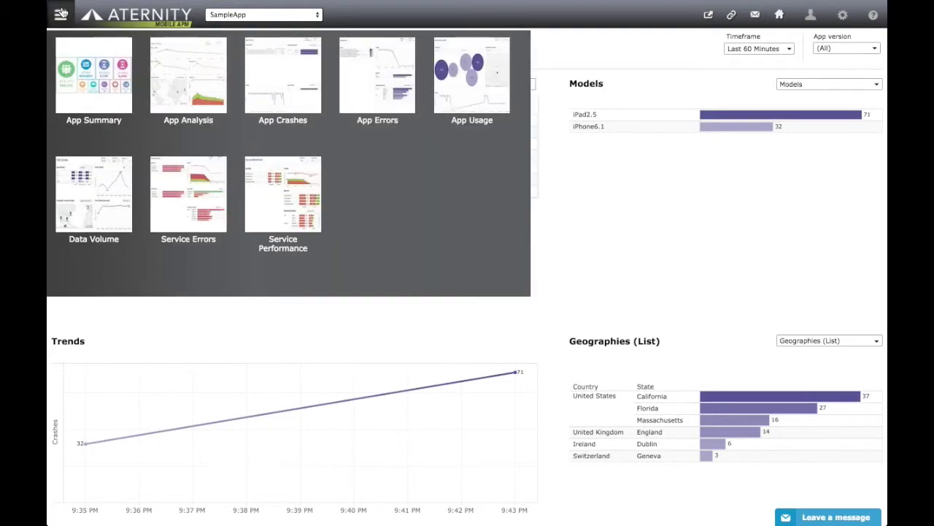
pyautogui.click(376, 95)
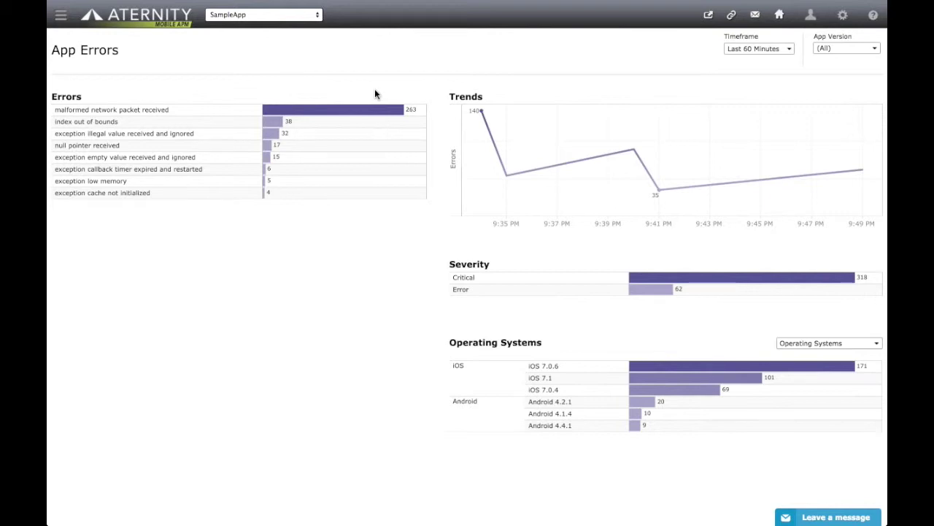
# Set the timeframe to Today and filter to the 4 AM spike of 890 errors.
pyautogui.click(775, 50)
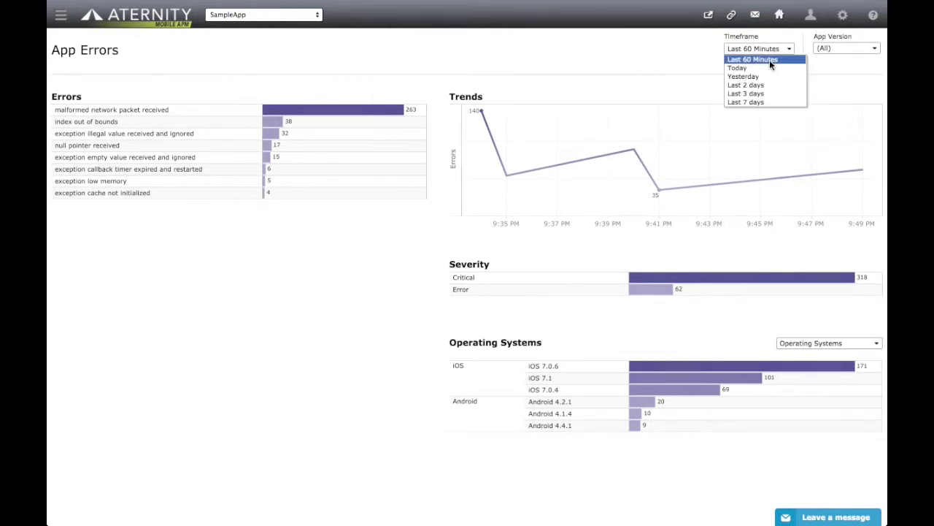
pyautogui.click(768, 65)
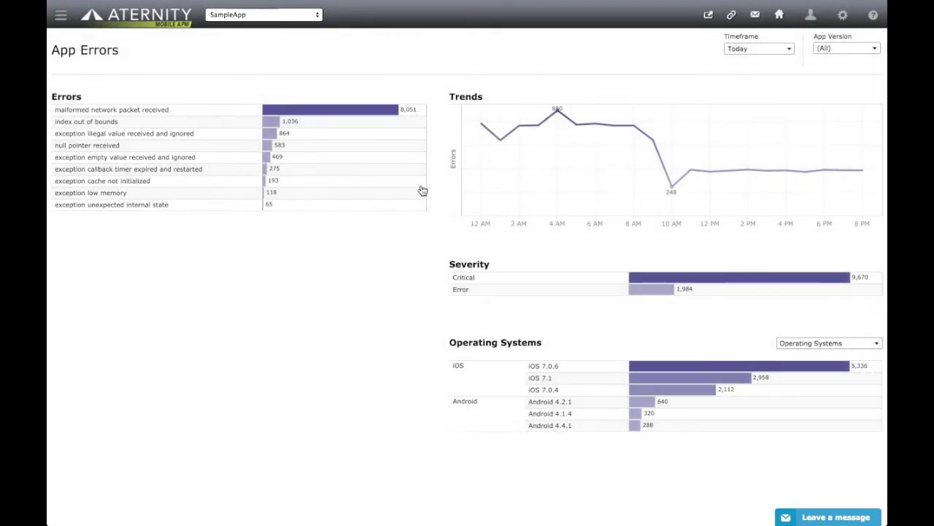
pyautogui.moveTo(559, 110)
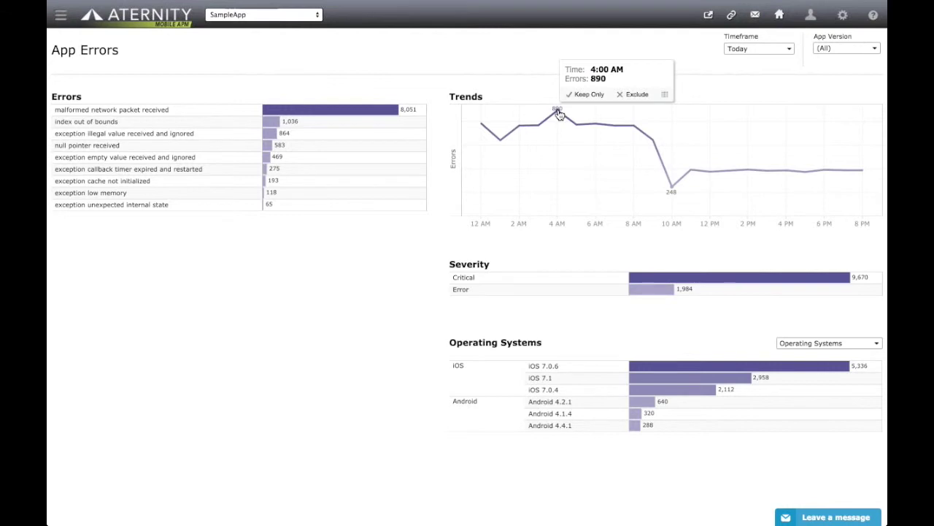
pyautogui.click(558, 113)
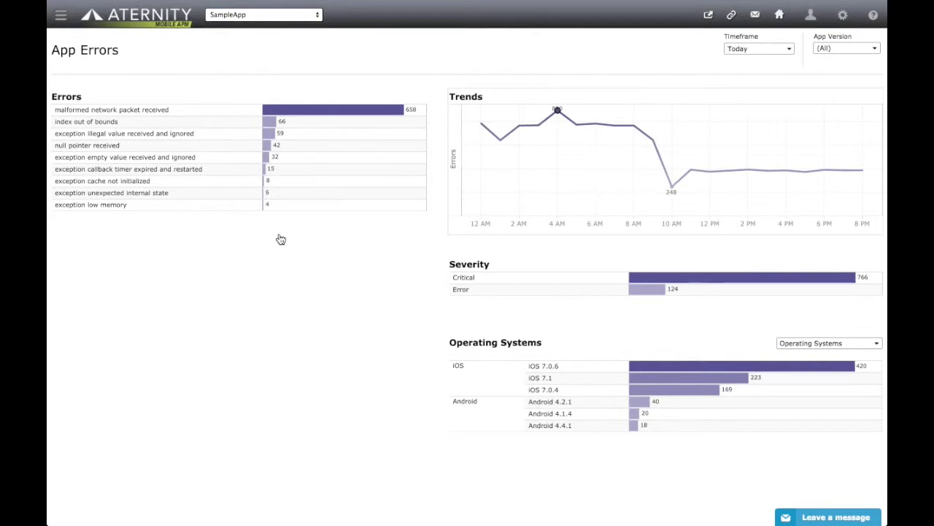
# Narrow the error charts to 'malformed network packet received' and bring up the dashboard list.
pyautogui.click(214, 114)
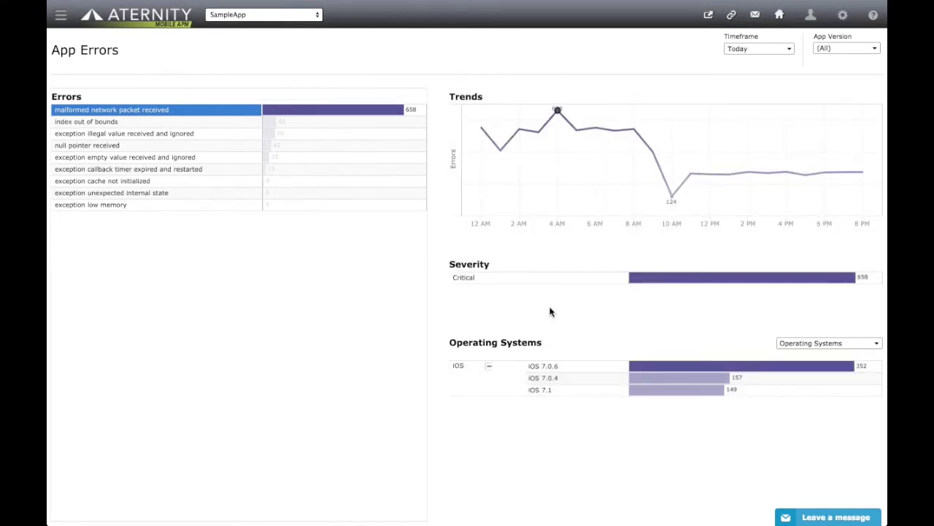
pyautogui.click(57, 15)
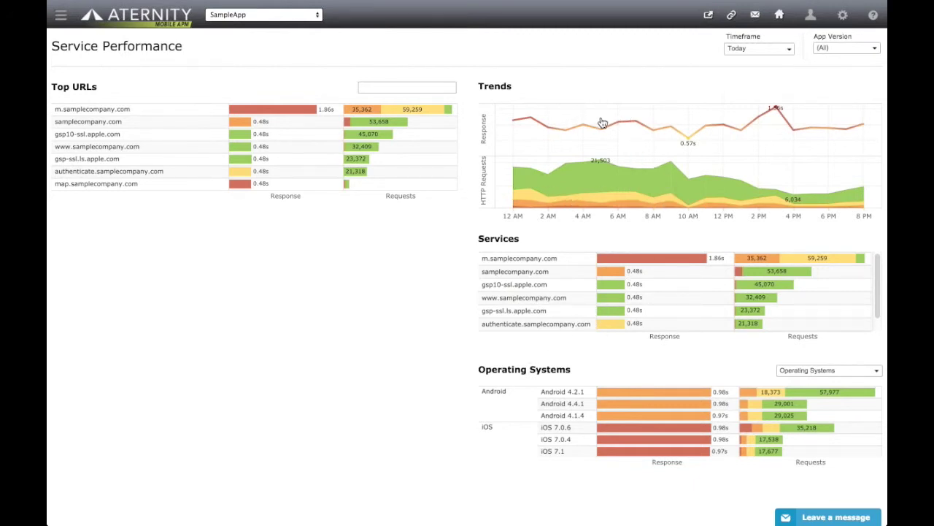
# Check the Operating Systems breakdown choices without changing them, then bring up the dashboard list.
pyautogui.click(875, 369)
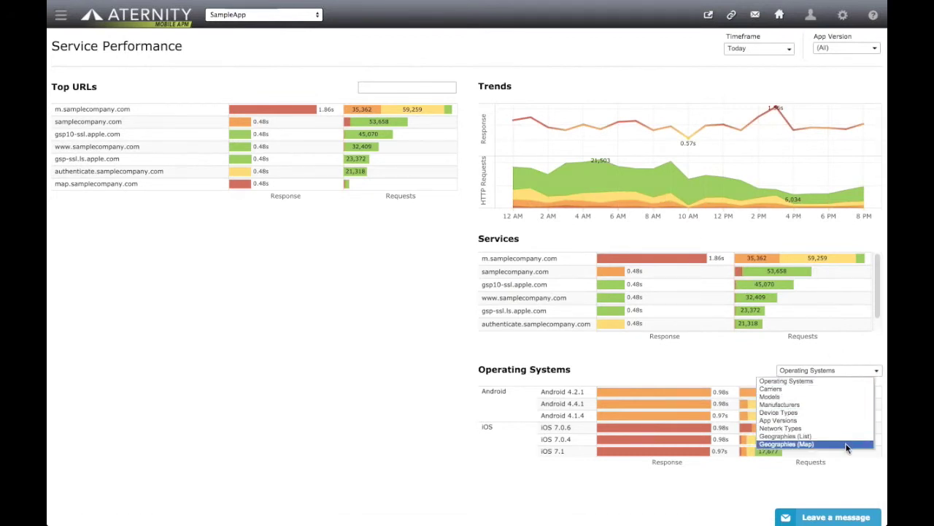
pyautogui.click(400, 326)
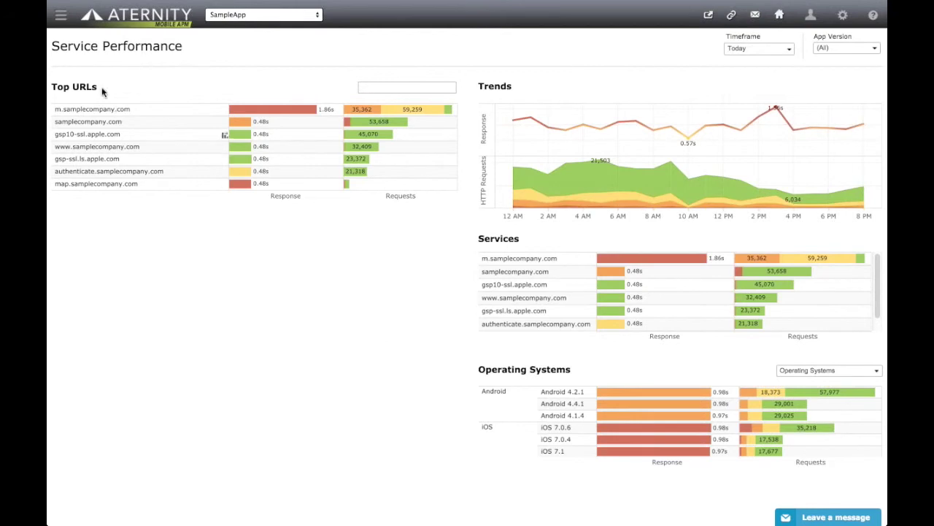
pyautogui.click(62, 16)
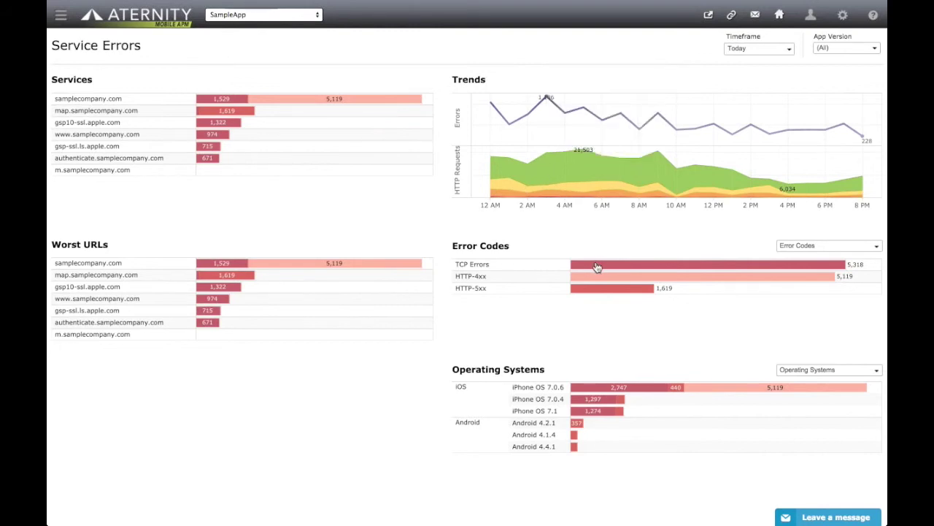
# Expand TCP Errors into sub-codes (SocketTimeoutException 5,318, HTTP-404 3,076) and bring up the dashboard list.
pyautogui.click(514, 265)
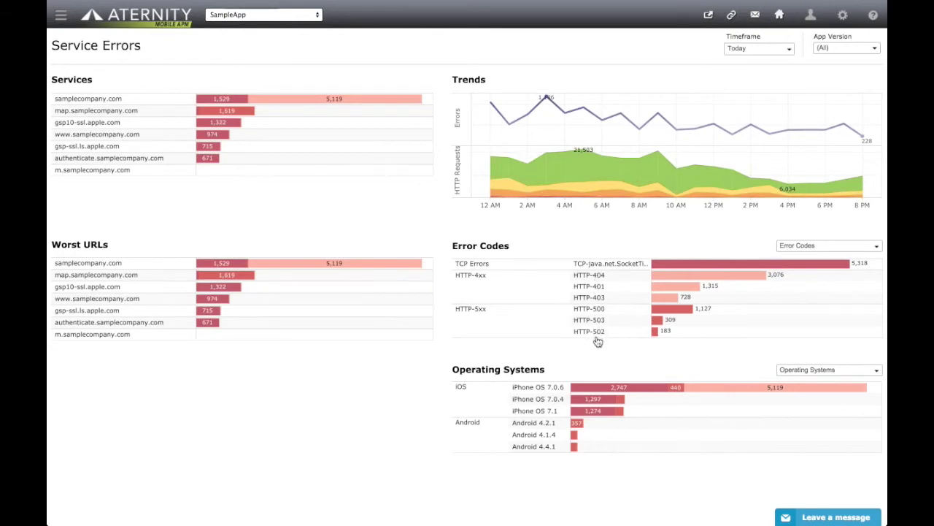
pyautogui.click(63, 25)
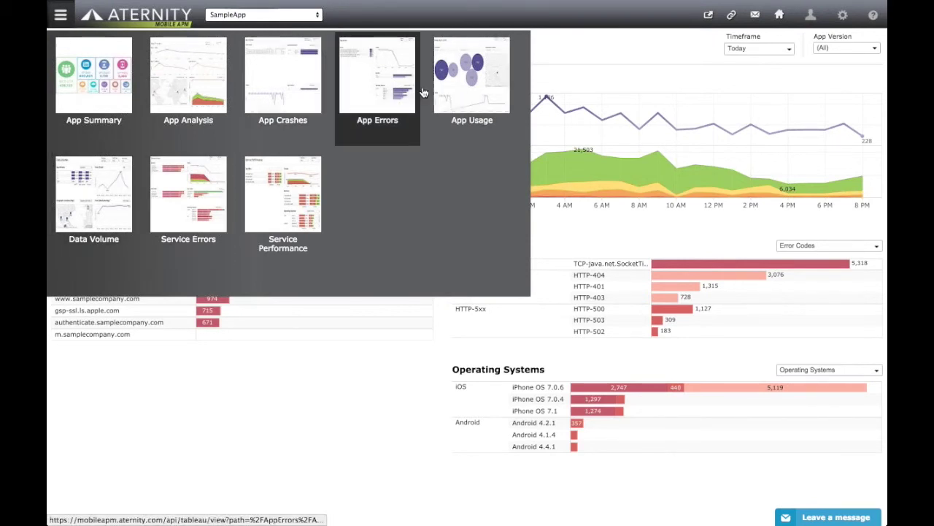
# Open App Usage and set its View to Unique Devices.
pyautogui.click(459, 87)
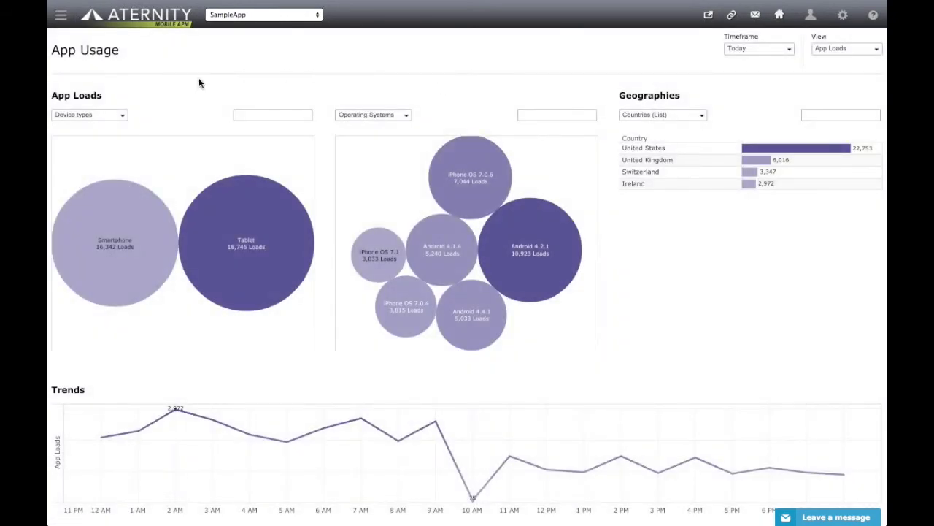
pyautogui.click(877, 54)
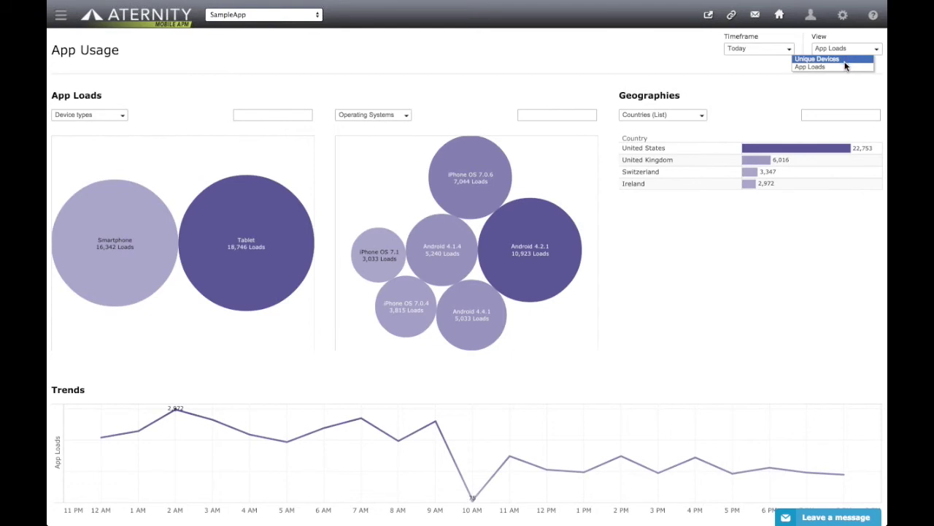
pyautogui.click(843, 58)
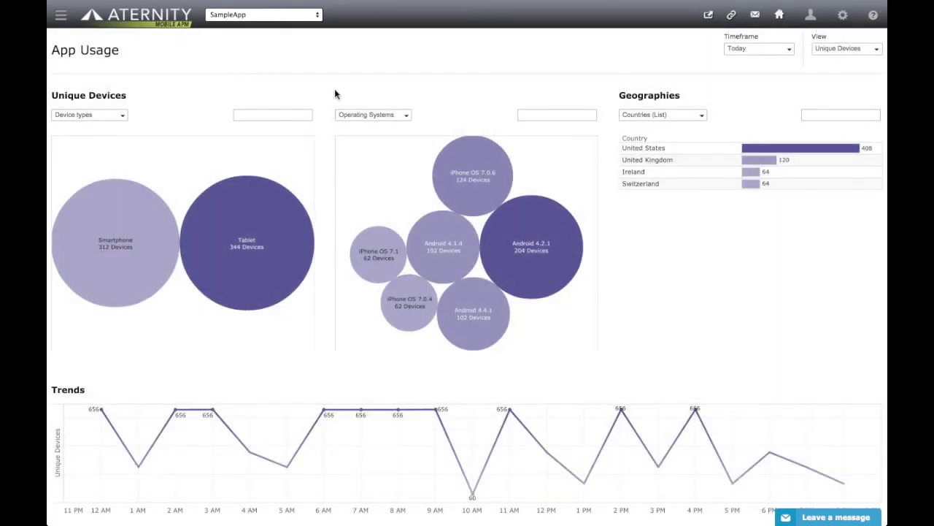
# Browse the device and operating system breakdown choices unchanged, then bring up the dashboard list for Data Volume.
pyautogui.click(124, 116)
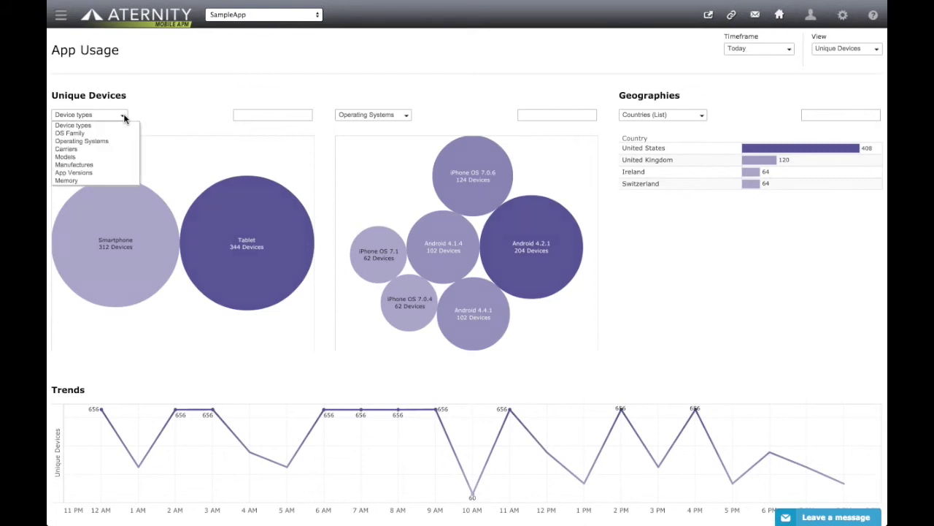
pyautogui.click(401, 118)
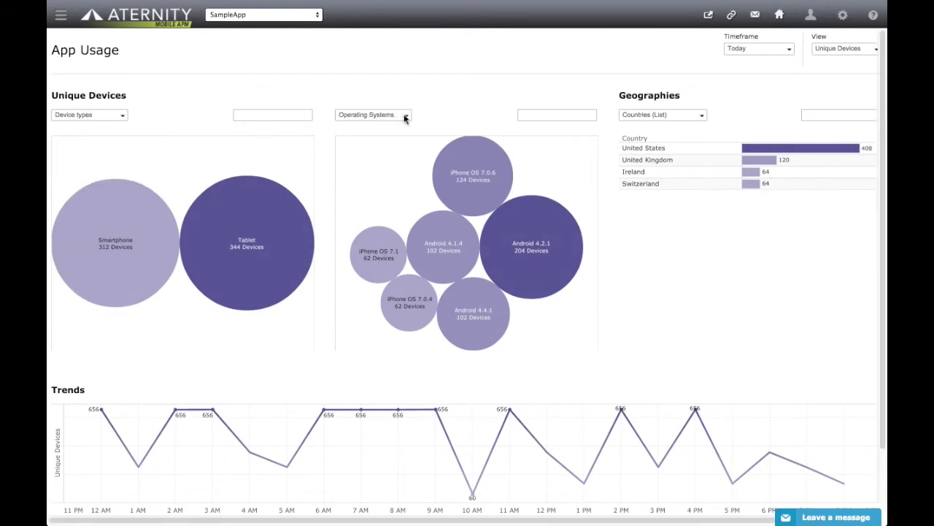
pyautogui.click(403, 117)
pyautogui.click(678, 139)
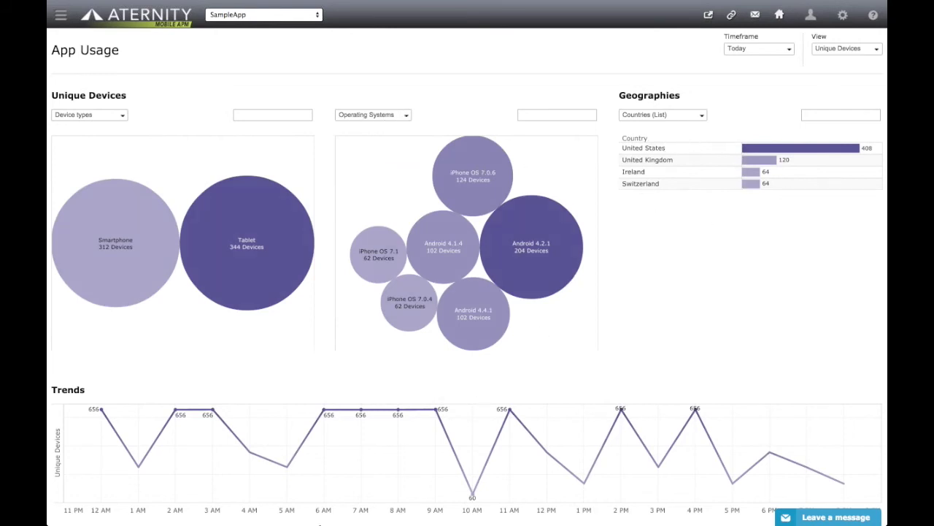
pyautogui.click(61, 15)
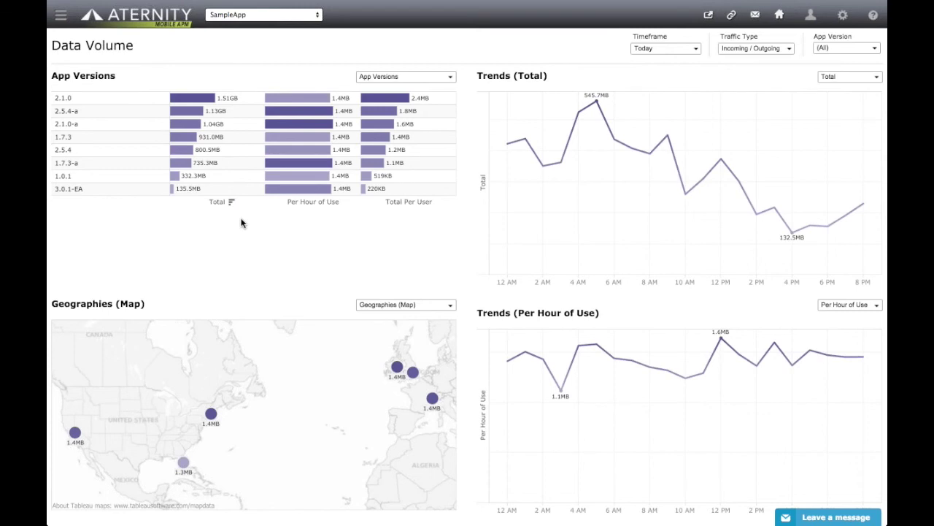
pyautogui.click(872, 16)
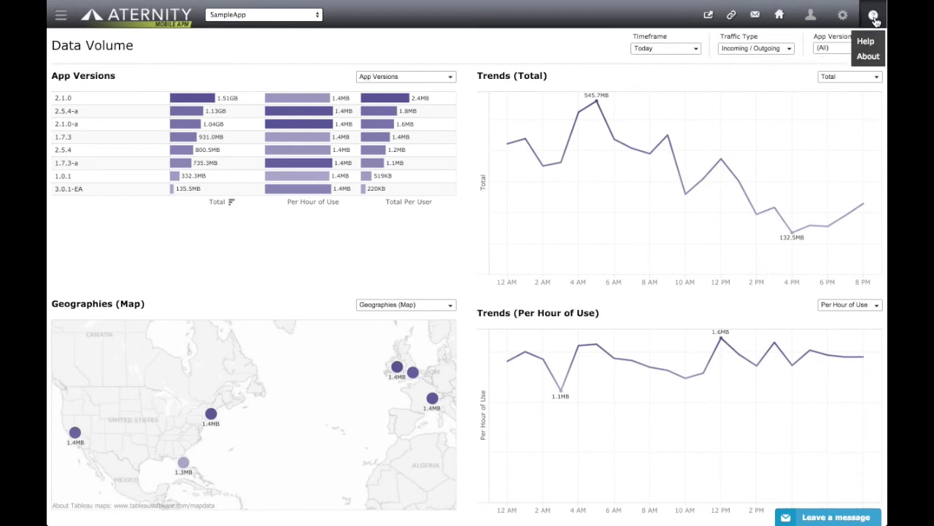